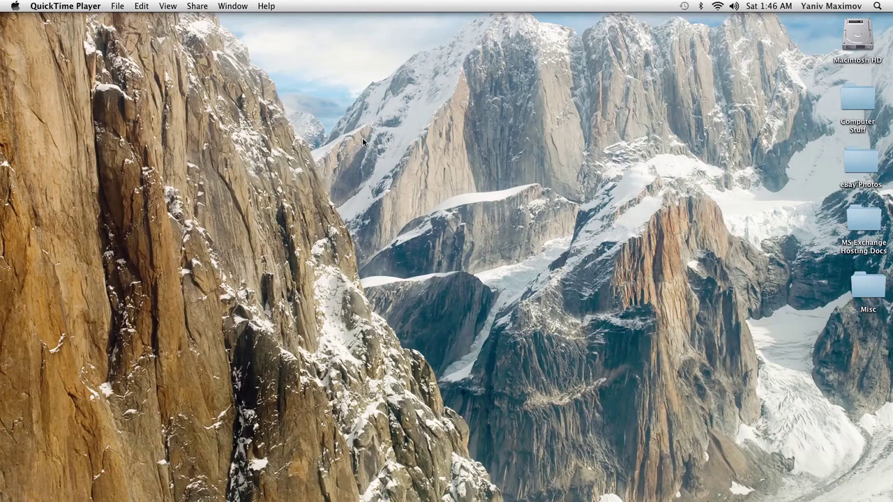
Step: Launch FileMaker Pro and start creating a new database
mouse_move(500, 496)
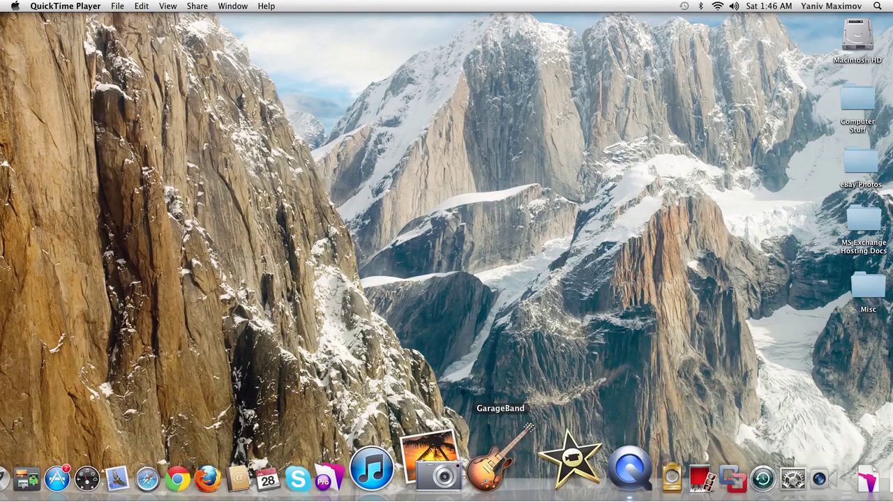
left_click(405, 473)
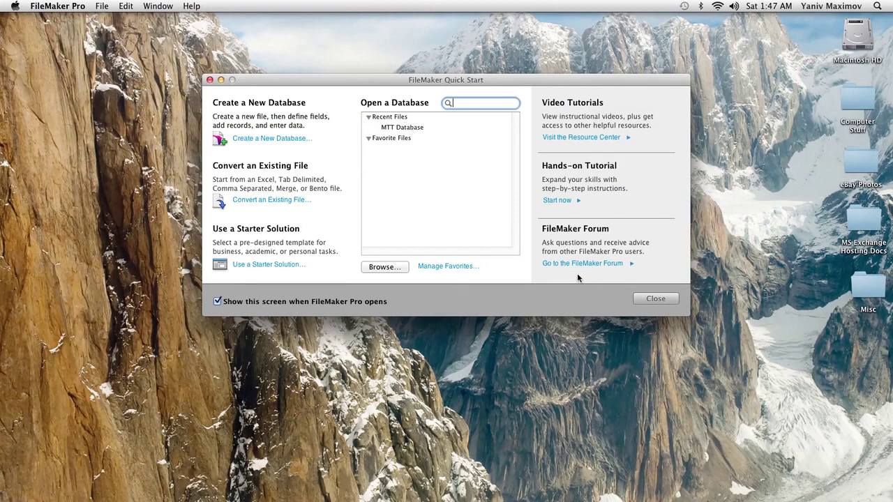
left_click(276, 139)
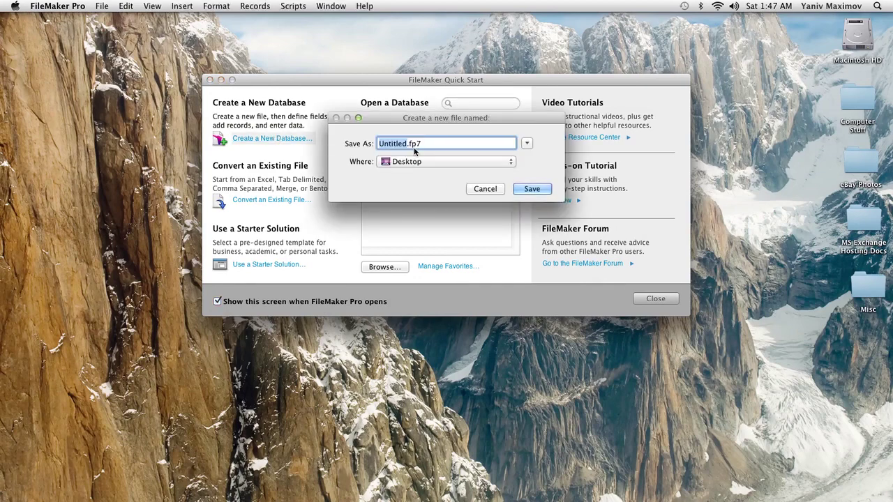
Step: Save the new database file in the Documents folder under the name TestDatabase
left_click(485, 162)
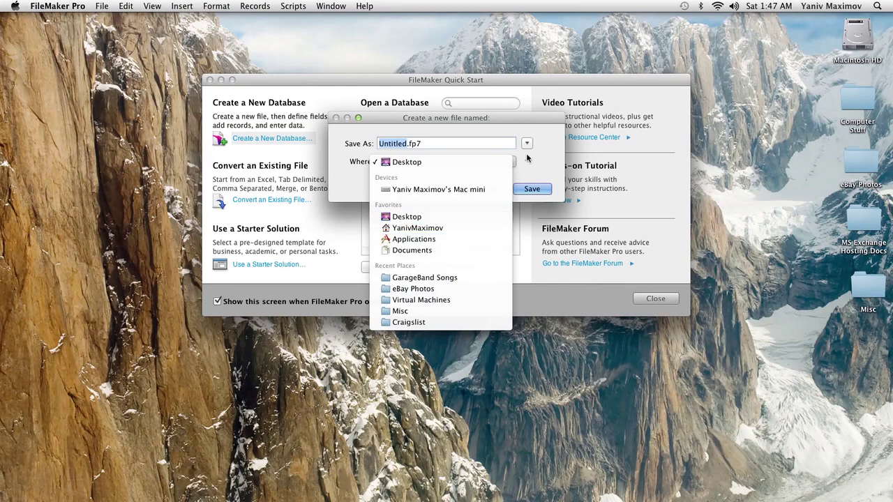
left_click(532, 142)
left_click(528, 144)
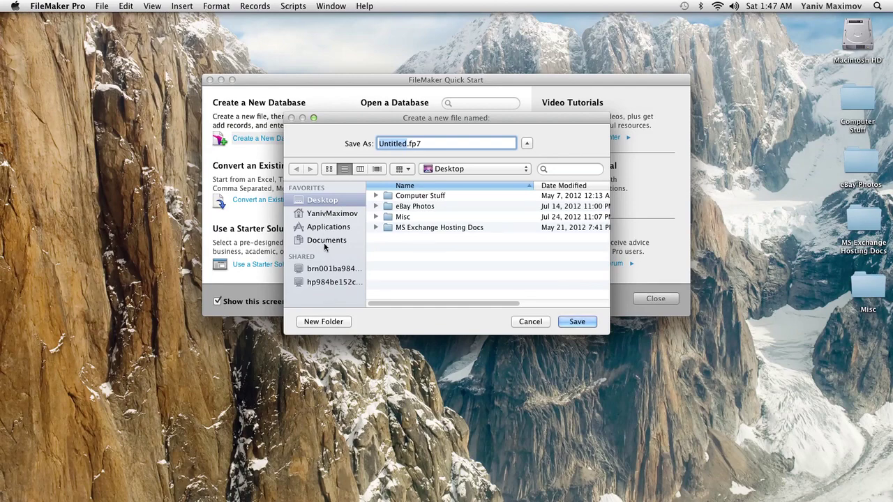
left_click(326, 240)
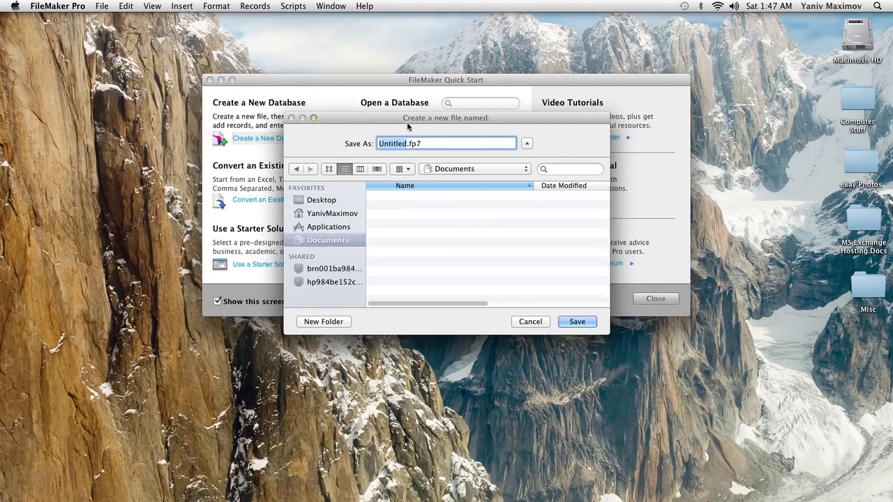
type("Test")
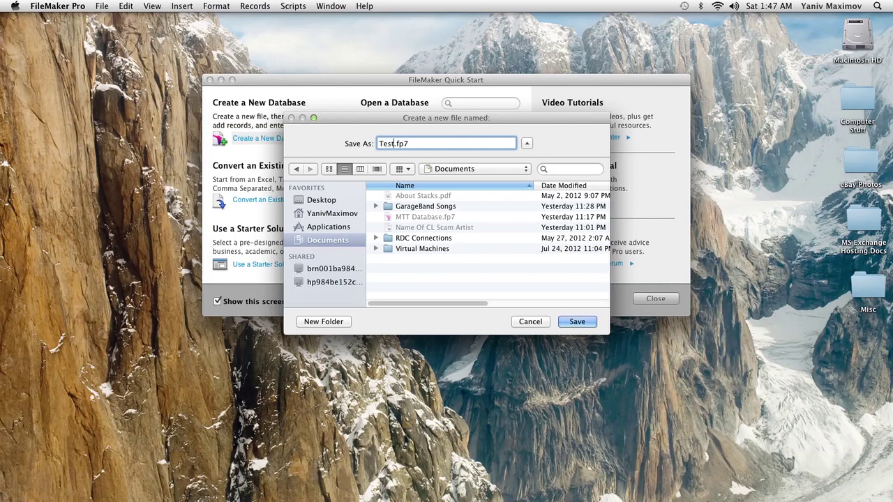
type("Database")
left_click(578, 322)
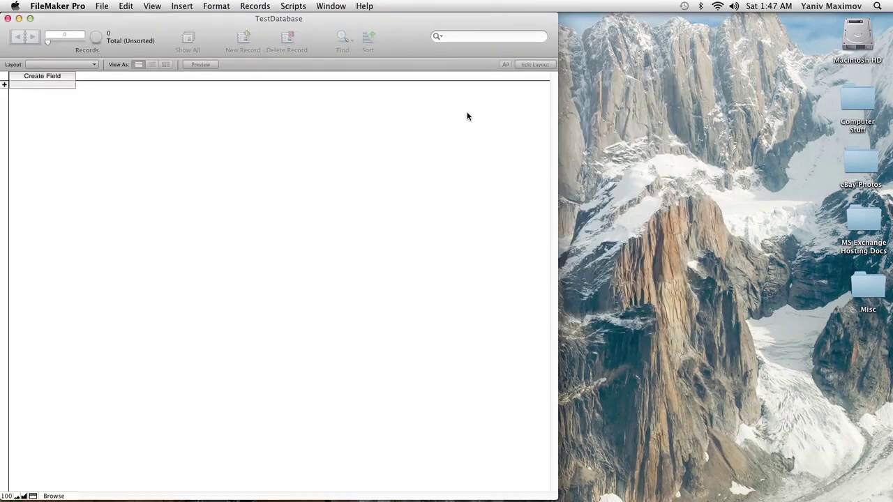
key("super+Tab")
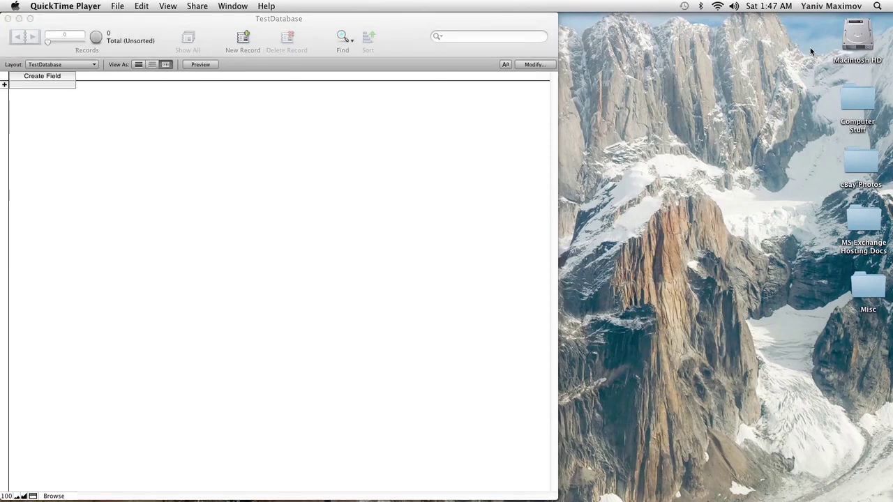
left_click(207, 16)
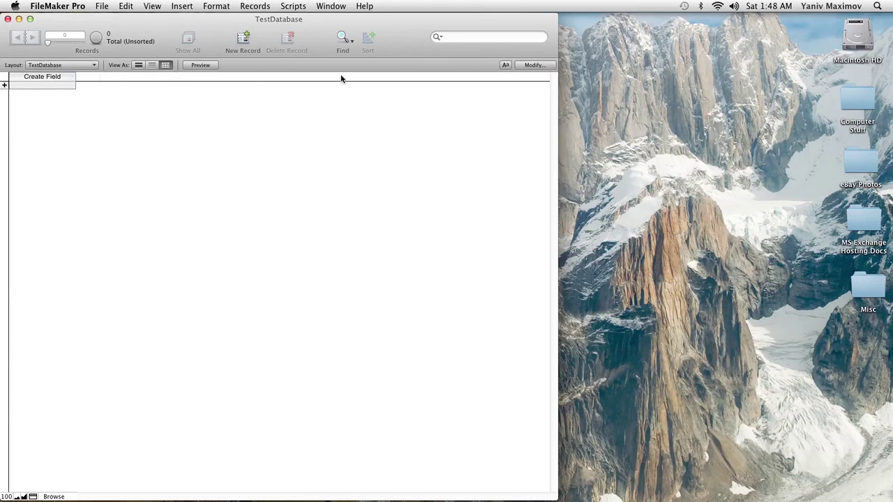
Step: Create the table's first field and name it FirstName, without a space or special characters
left_click(57, 77)
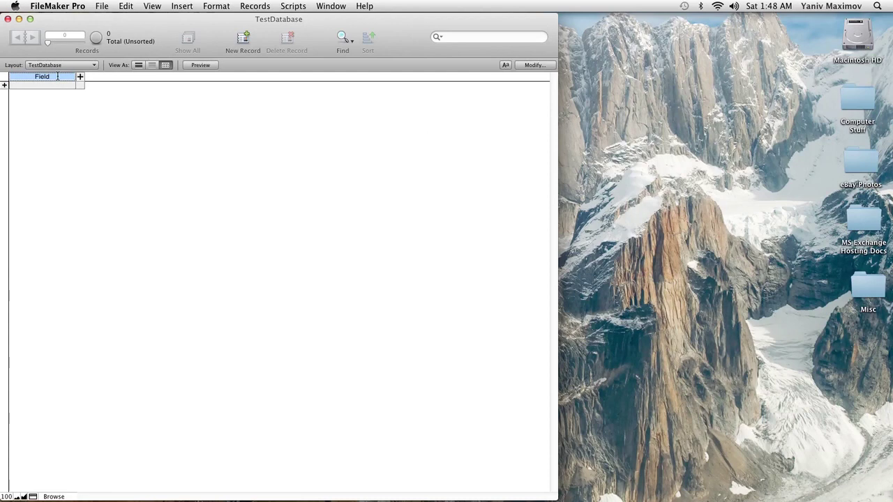
key("BackSpace")
type("First Name")
key("BackSpace")
double_click(45, 79)
type("Firstname")
left_click(155, 84)
double_click(39, 78)
type("_")
key("BackSpace")
type("s")
key("BackSpace")
type("@")
left_click(146, 87)
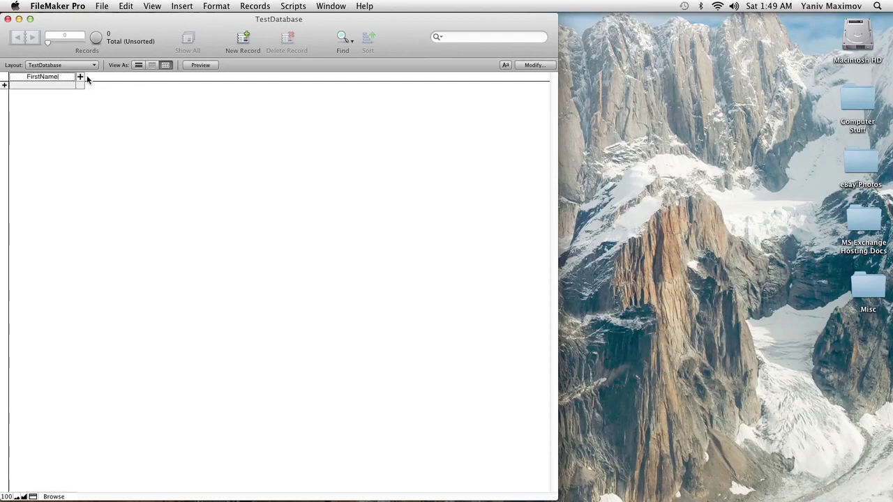
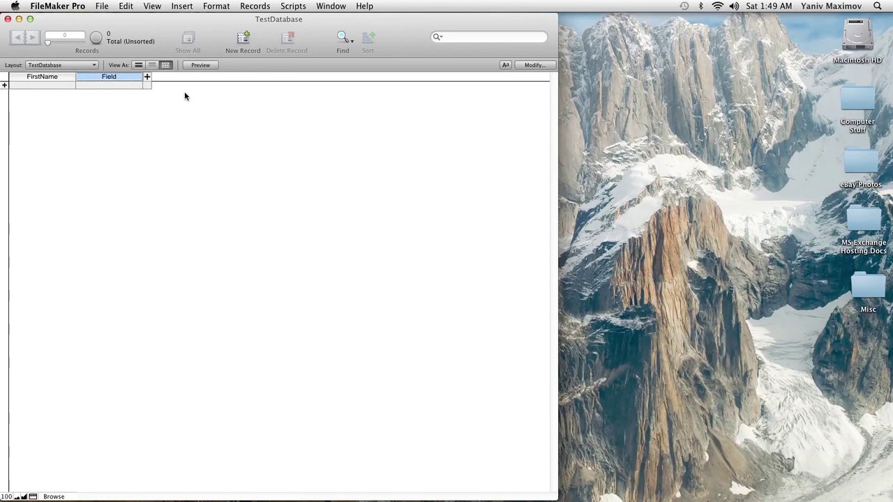
Step: Name the second field LastName, replacing its default name
left_click(128, 79)
key("BackSpace")
key("BackSpace")
key("BackSpace")
key("BackSpace")
key("BackSpace")
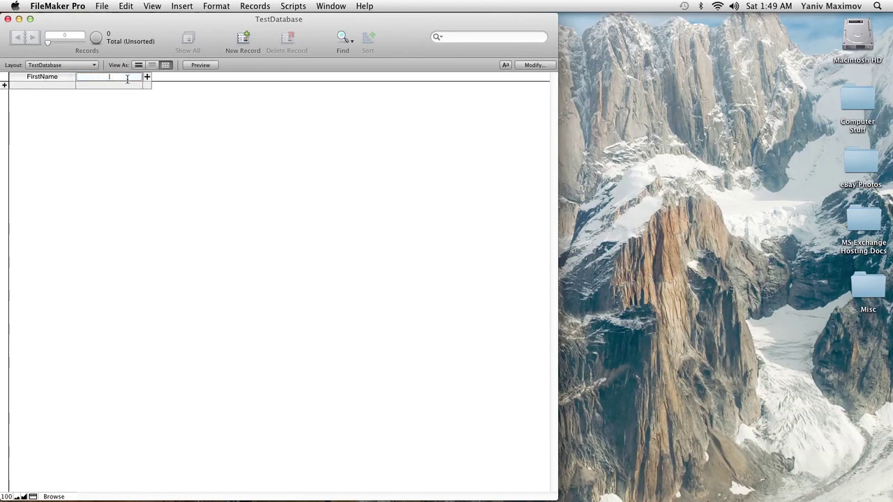
type("LastName")
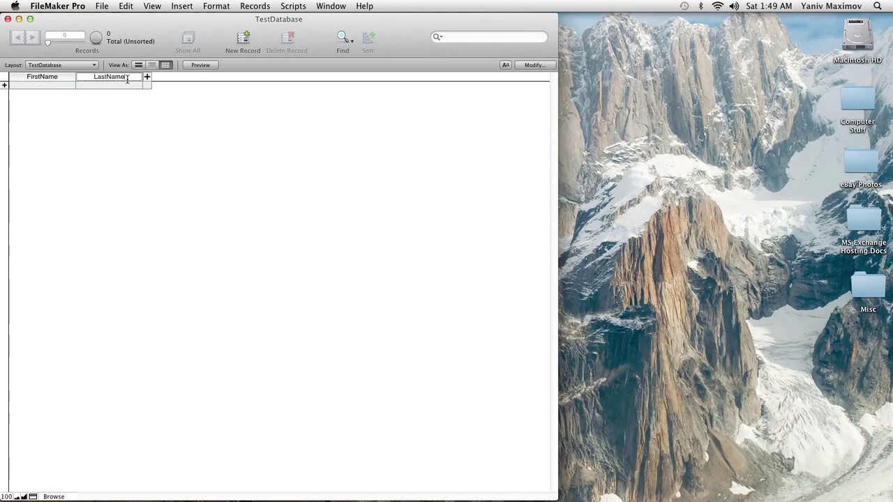
Step: Add a third field after LastName and name it CompanyName
left_click(147, 77)
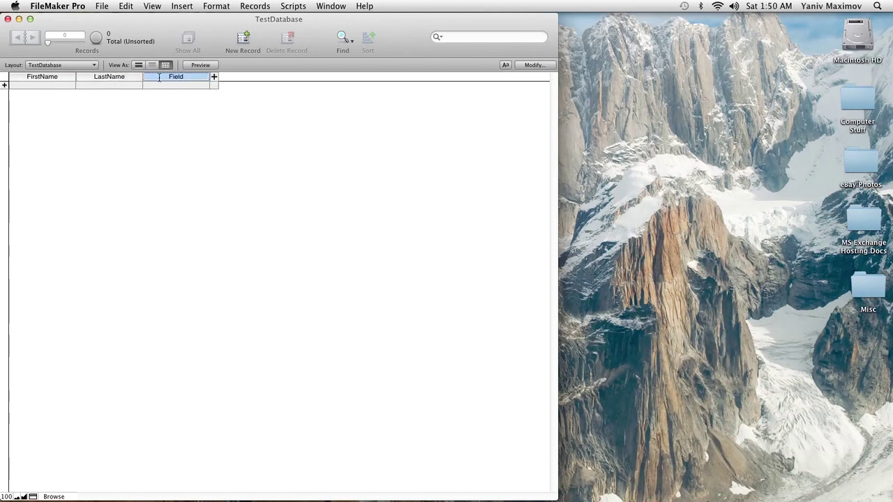
left_click(208, 78)
key("BackSpace")
key("BackSpace")
key("BackSpace")
key("BackSpace")
key("BackSpace")
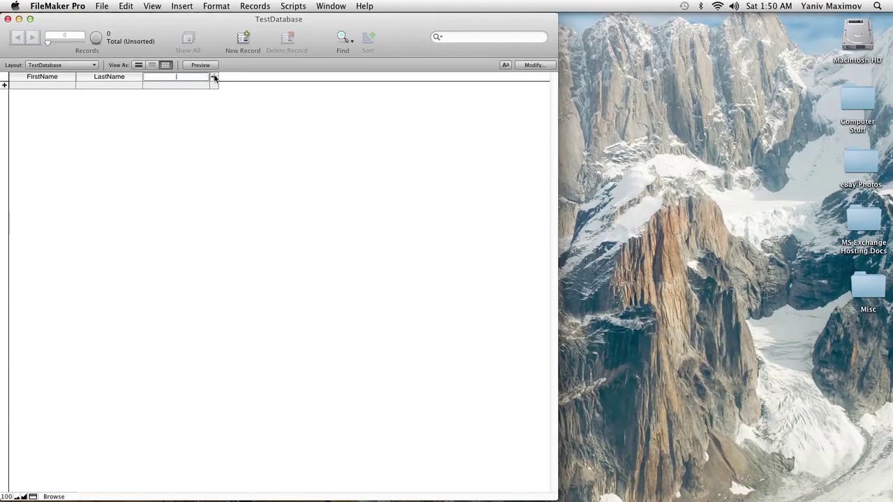
type("CompanyName")
Step: Add a fourth field after CompanyName and name it TelNumber
left_click(215, 77)
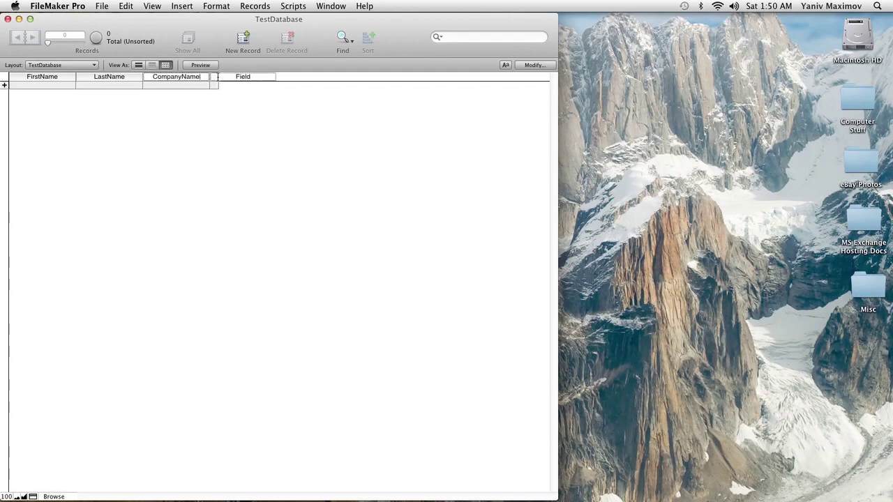
type("Tel")
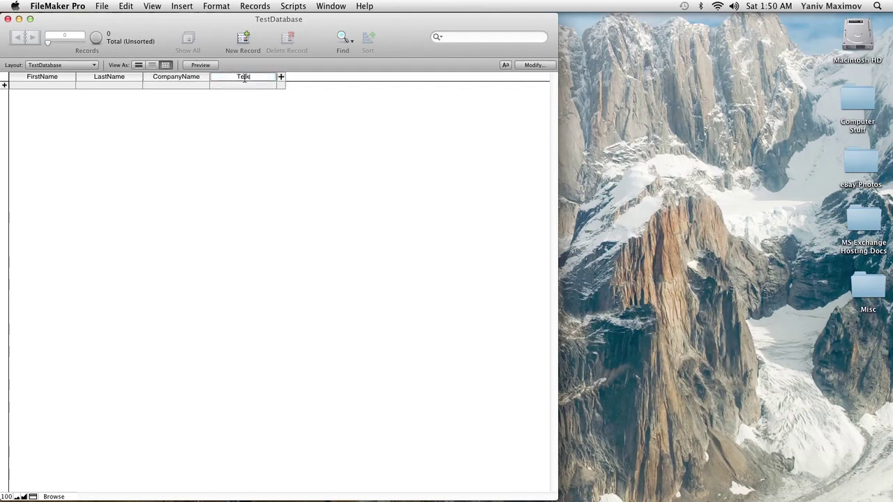
type("Number")
key("Return")
Step: Create the first record and enter the contact's first and last name
left_click(36, 88)
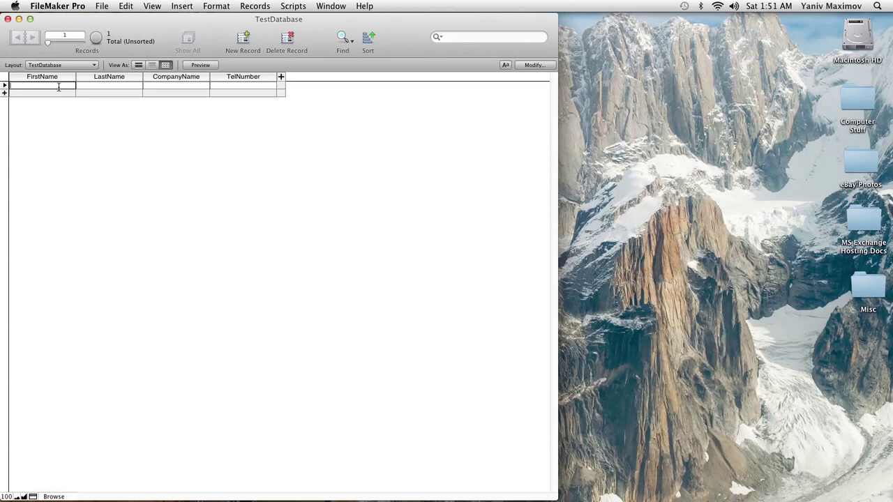
type("John")
key("Tab")
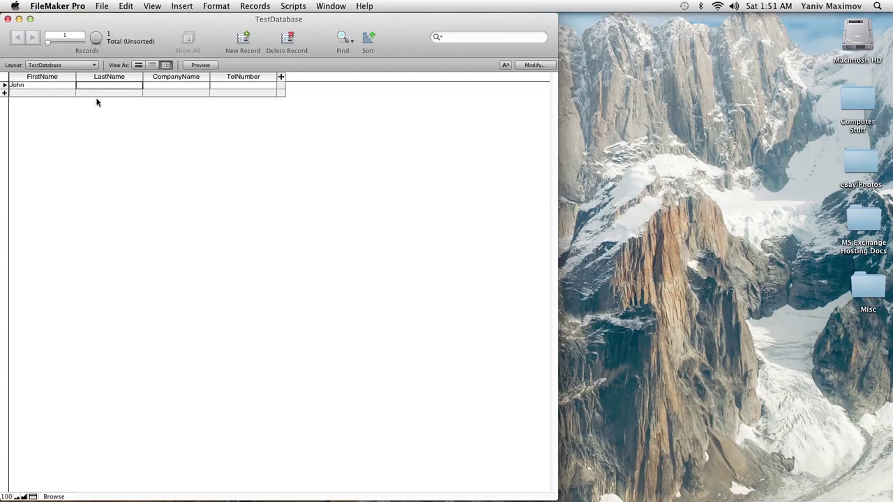
type("Doe")
Step: Complete the first record with the contact's company name and telephone number
left_click(173, 85)
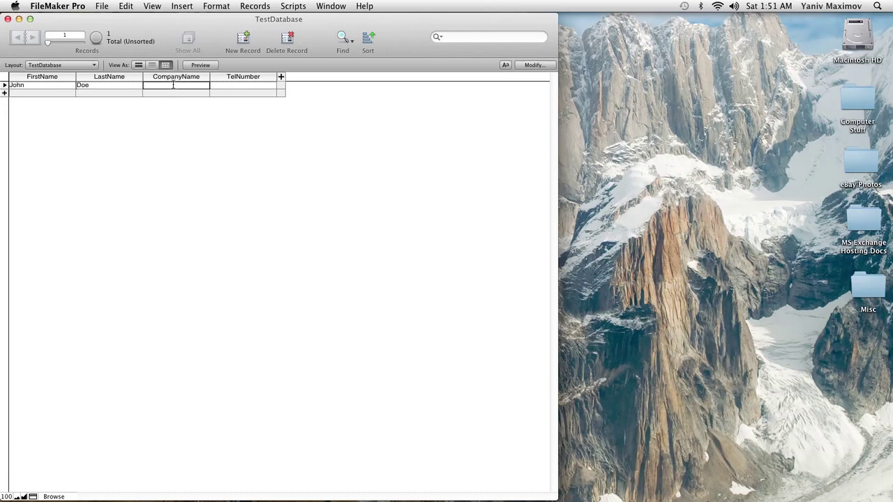
type("John Do")
left_click(30, 88)
left_click(180, 84)
type("e's Comopa")
key("BackSpace")
key("BackSpace")
type("am")
key("BackSpace")
key("BackSpace")
key("BackSpace")
key("BackSpace")
key("BackSpace")
type("ompany")
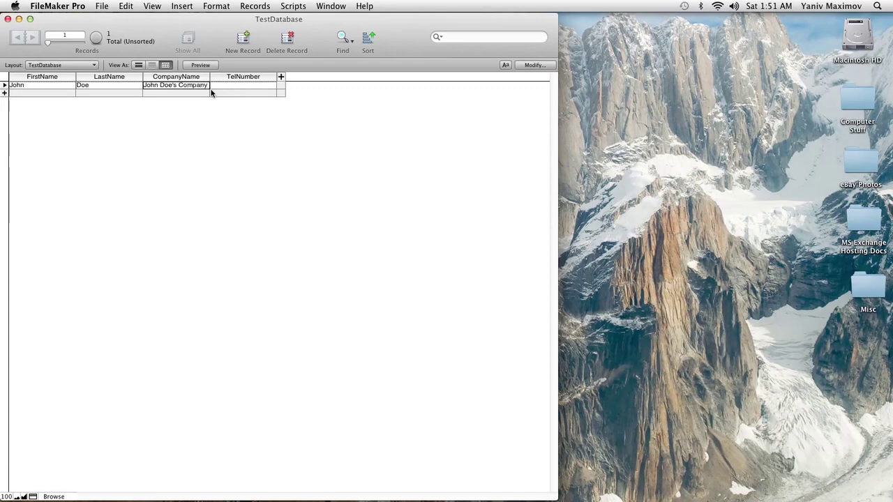
left_click(220, 85)
type("555-555-5555")
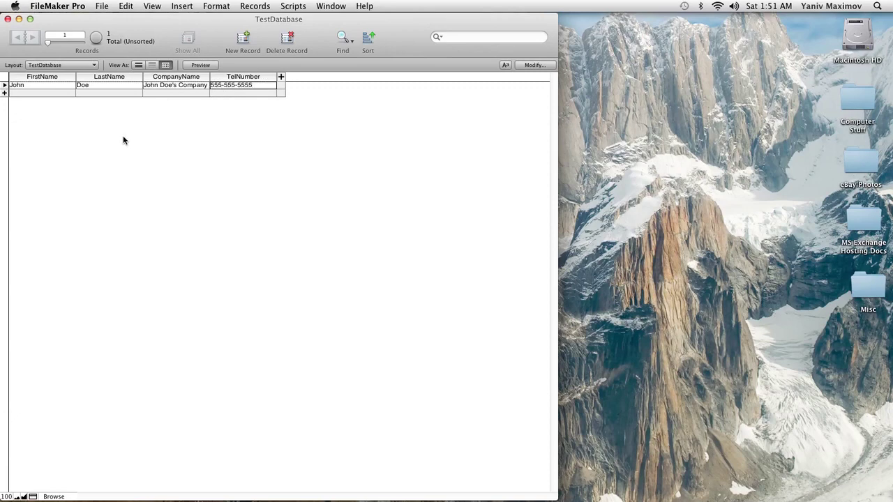
Step: Add a second record and enter the second contact's first and last name
left_click(24, 93)
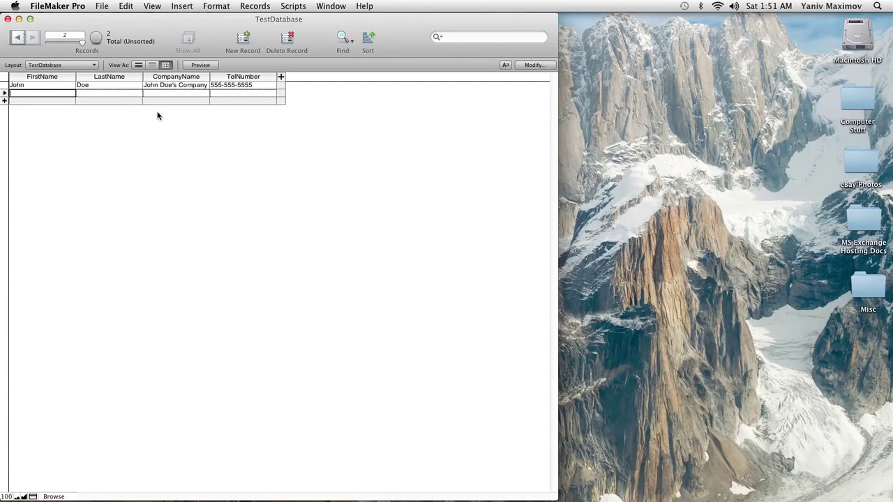
type("Jane")
key("Tab")
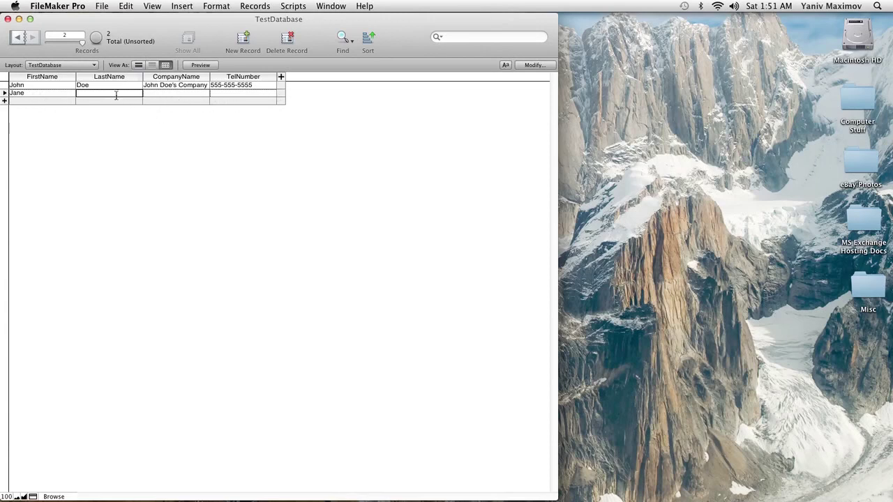
left_click(155, 95)
left_click(114, 94)
type("Smith")
key("Tab")
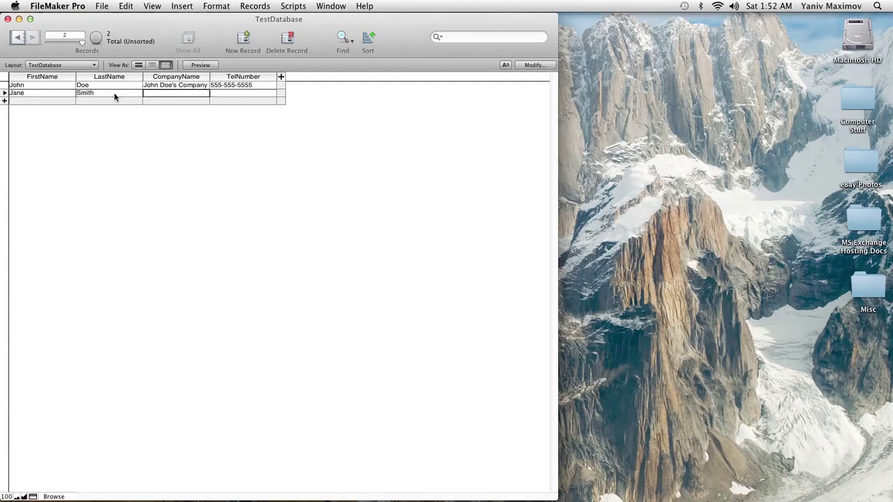
Step: Complete the second record with the company name Jane's Jewels and the contact's telephone number
type("Jane's Jewels")
key("Tab")
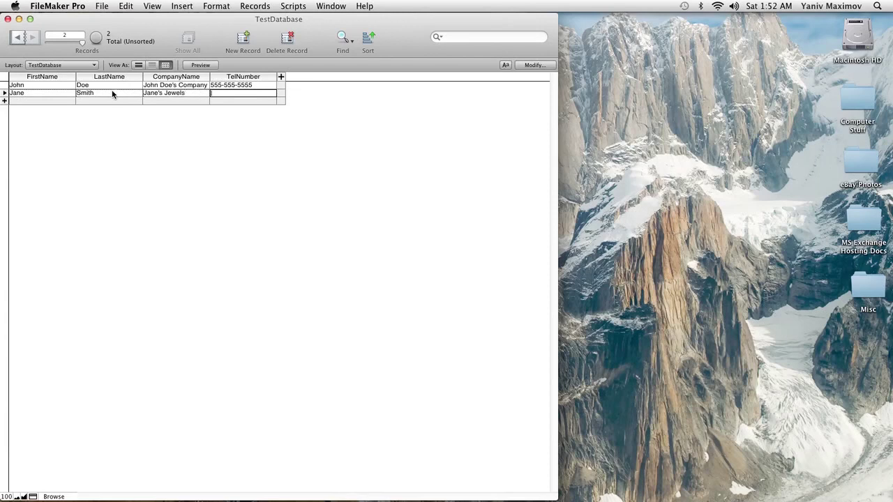
type("444-444-4444")
Step: Show the records in list view and look through the fields of both contacts
left_click(152, 65)
left_click(81, 145)
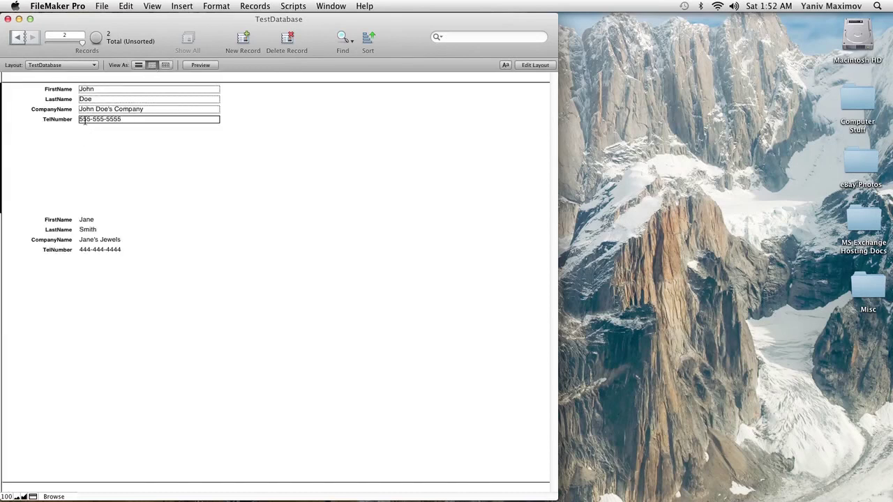
left_click(97, 260)
left_click(97, 239)
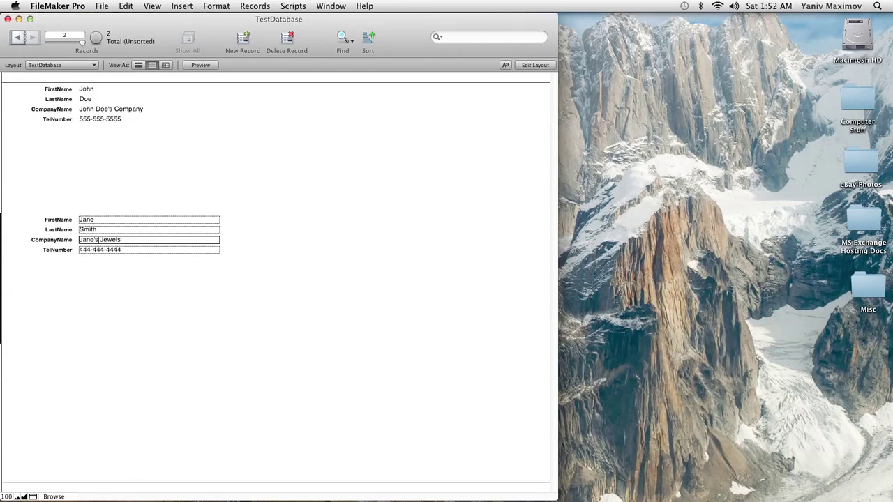
Step: Switch the layout to form view and look at the second contact's fields
left_click(137, 65)
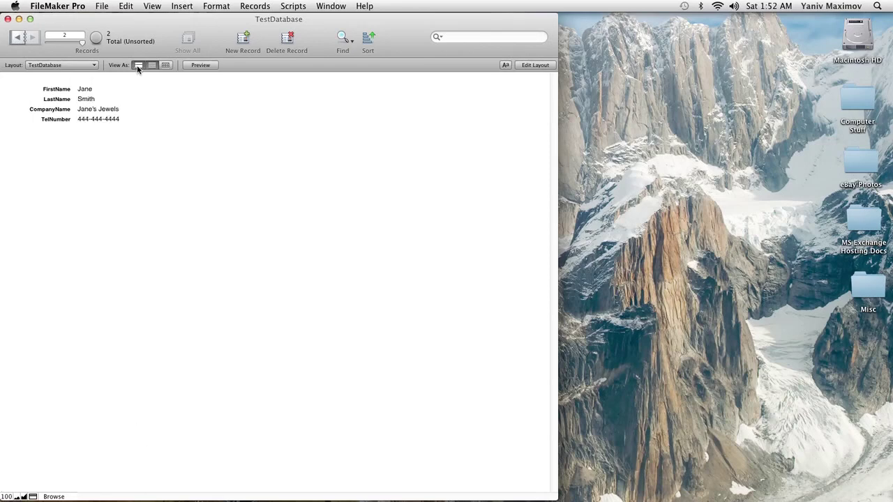
left_click(93, 119)
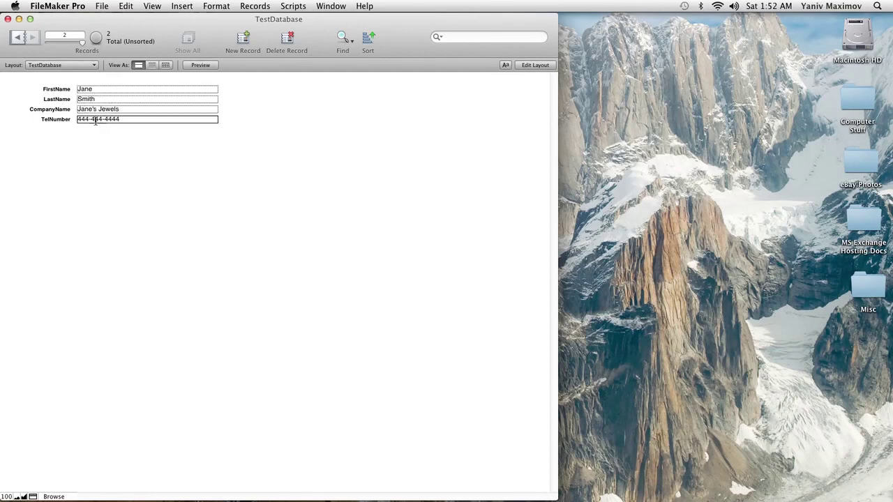
left_click(97, 92)
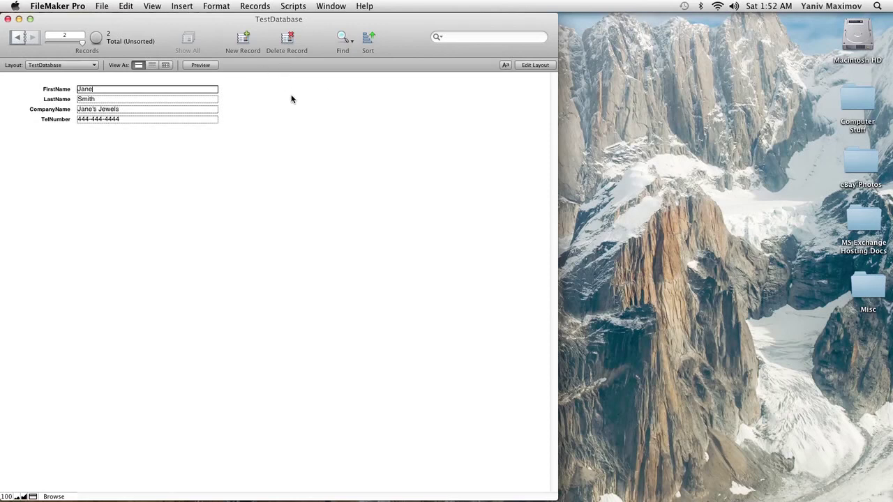
Step: Perform a find on the LastName field using the first contact's last name
left_click(337, 49)
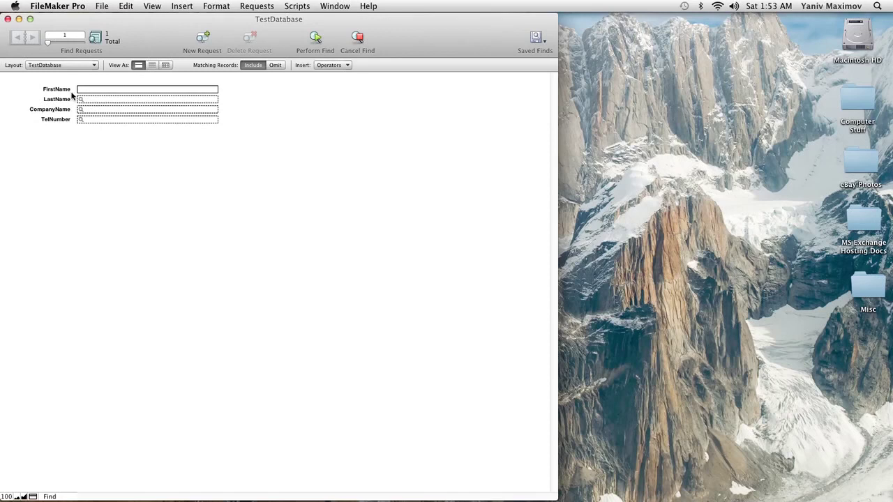
left_click(96, 99)
type("Doe")
key("Return")
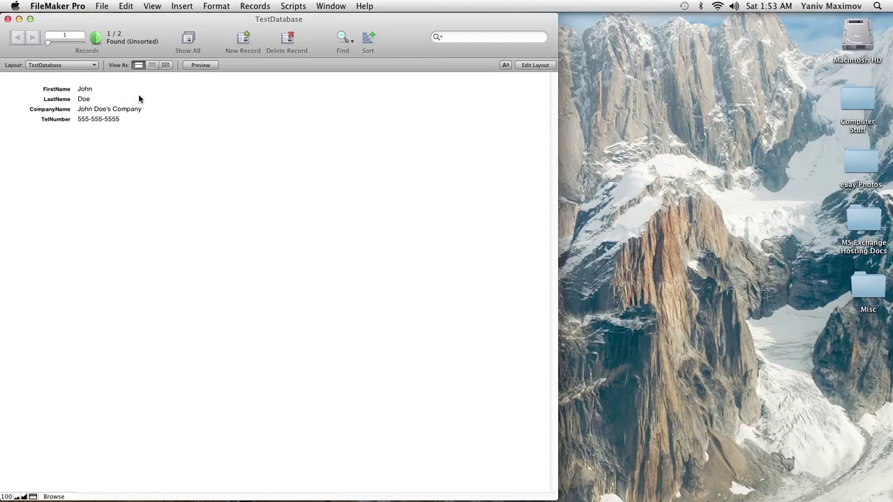
Step: Add a third record that reuses the first contact's first and last name, with the company name John's farm and no telephone number
left_click(244, 39)
type("John")
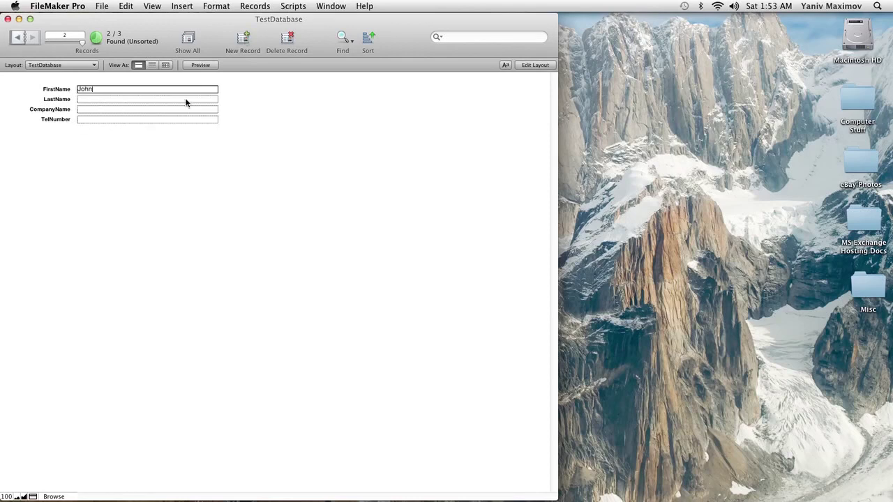
left_click(186, 99)
type("Doe")
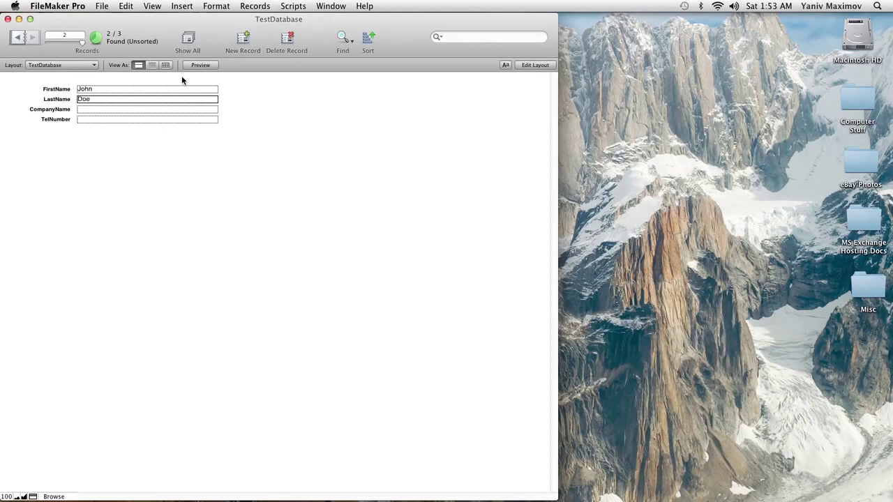
left_click(104, 110)
type("J")
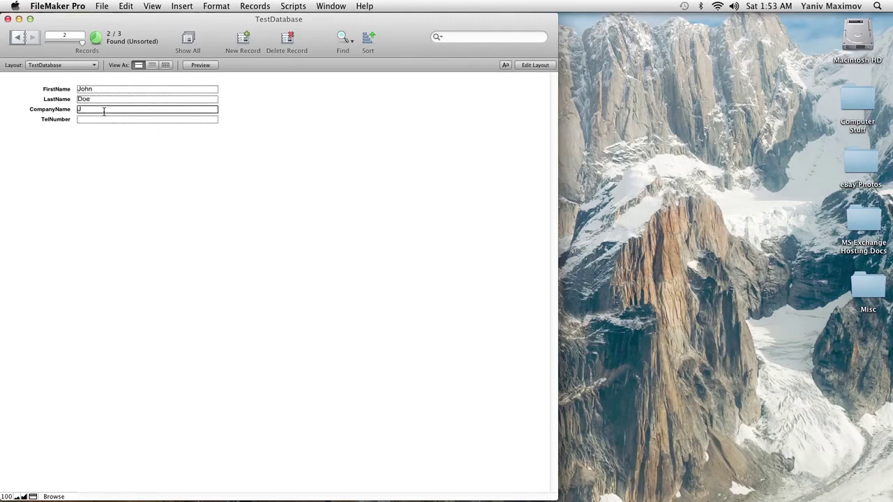
type("ohn's farm")
left_click(103, 122)
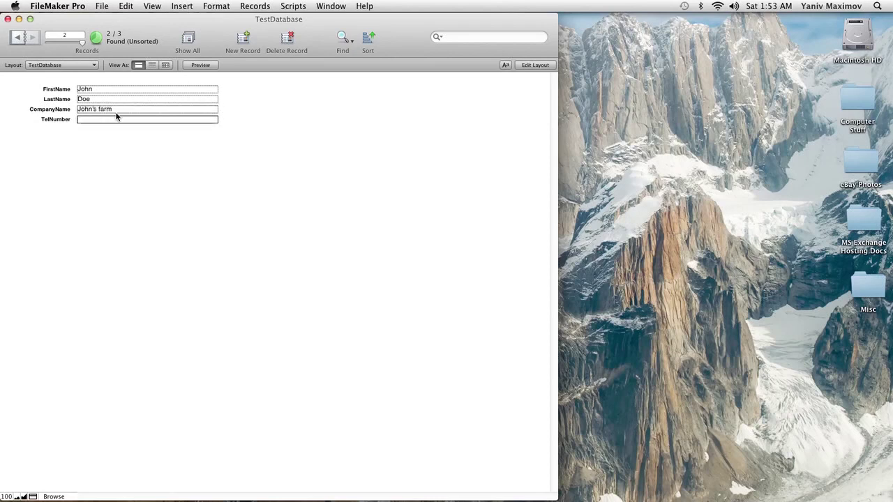
left_click(238, 101)
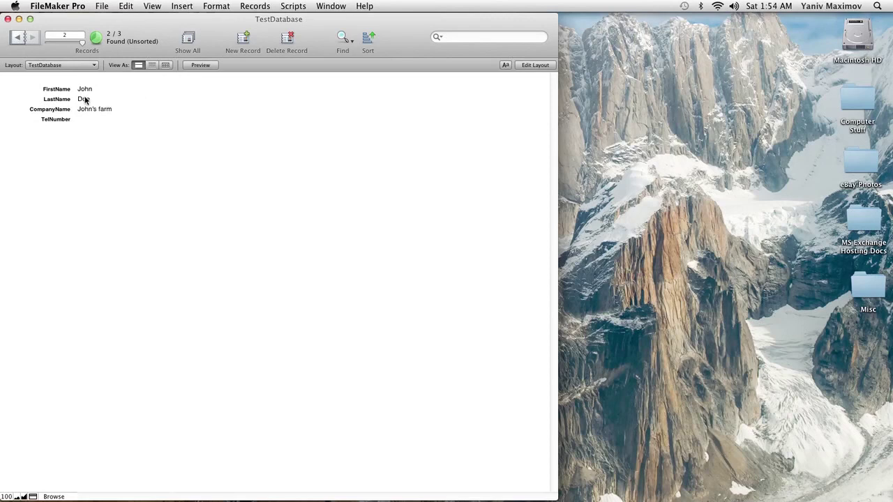
Step: Perform a find on the FirstName field using the first name shared by the first and third contacts
left_click(338, 49)
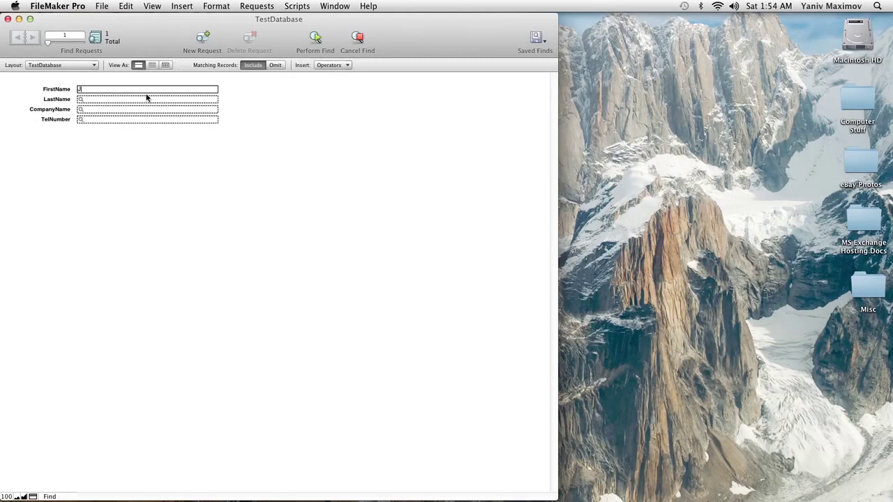
type("John")
key("Return")
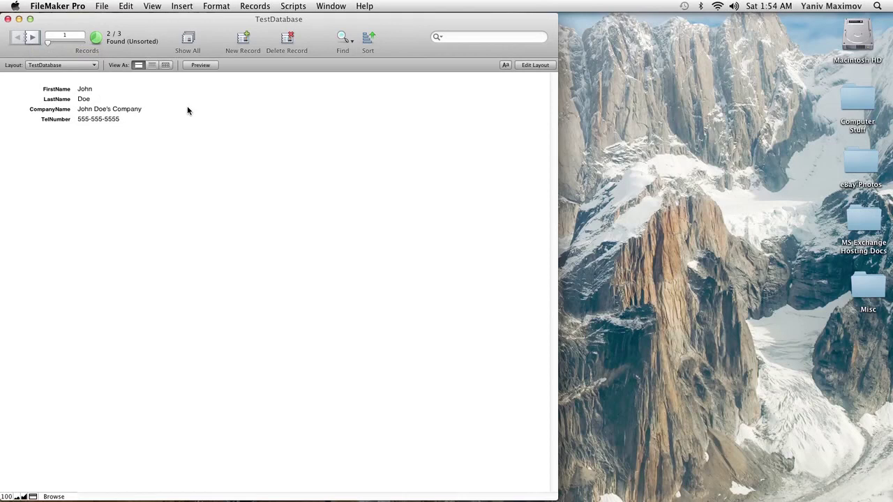
Step: Flip back and forth between the found records to compare their company names and telephone numbers, finishing on the first one
left_click(31, 38)
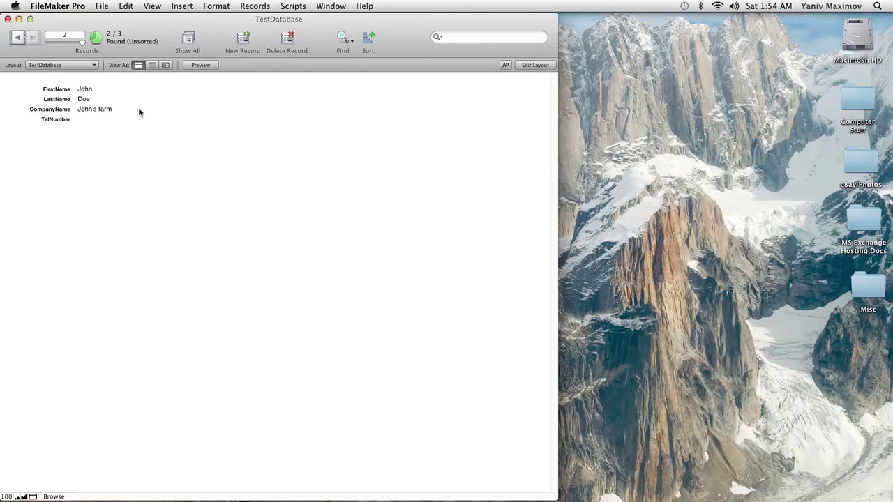
left_click(21, 40)
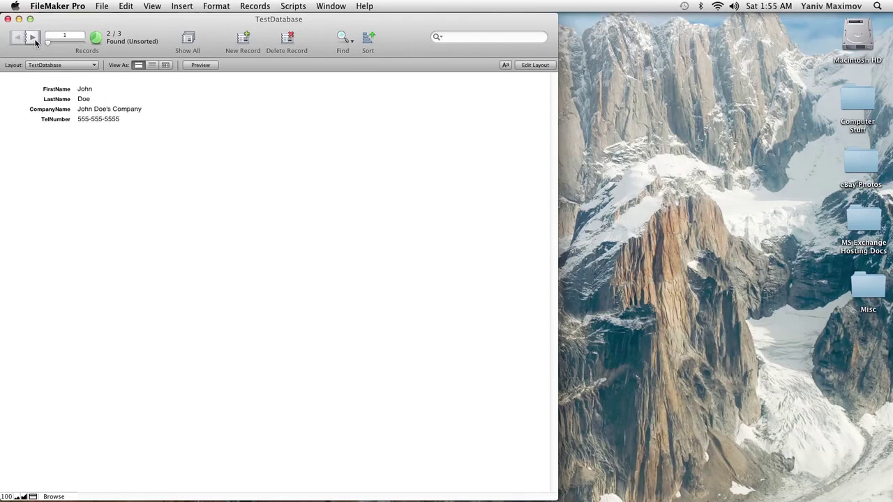
left_click(32, 38)
left_click(21, 39)
left_click_drag(149, 29, 148, 29)
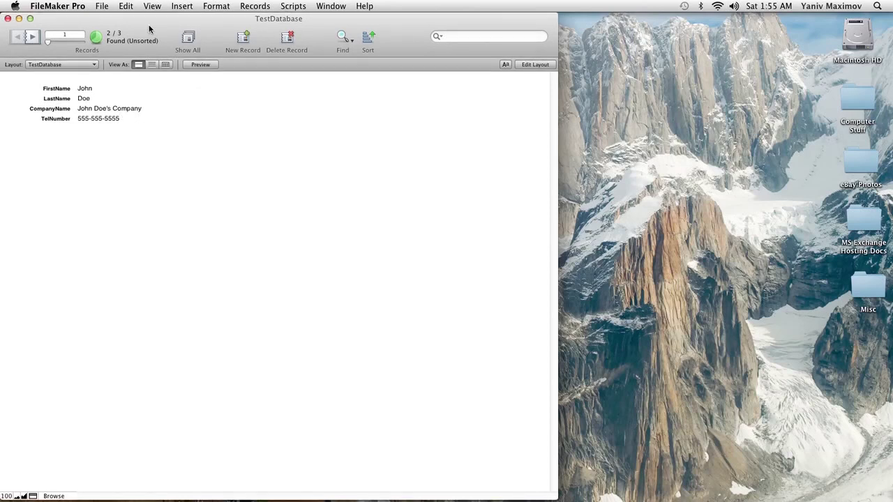